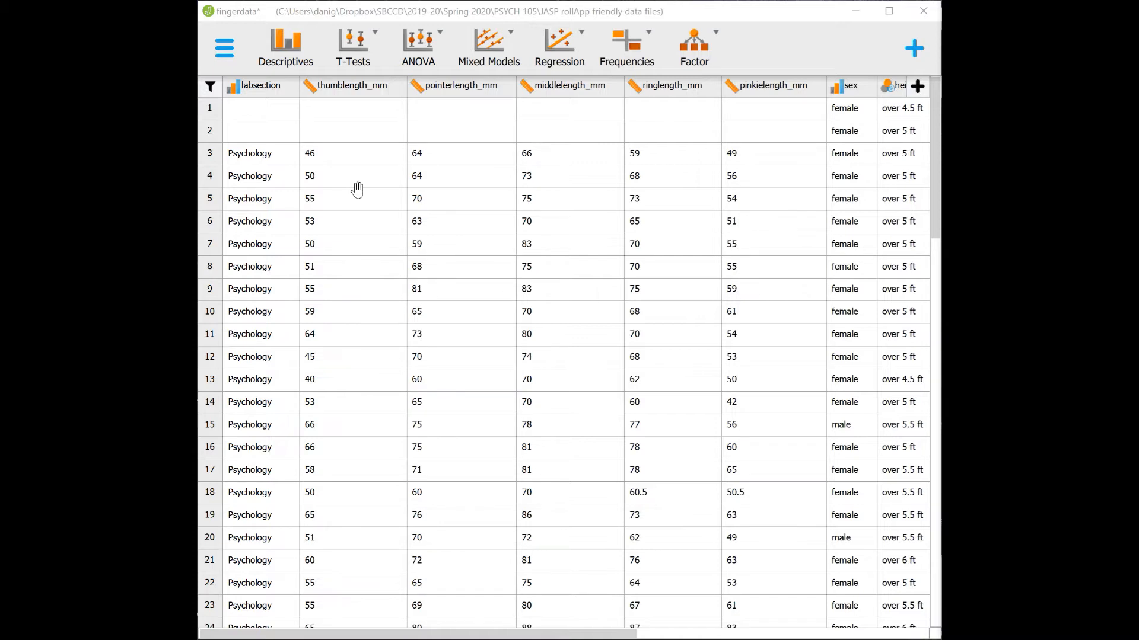
Start a Descriptive Statistics analysis and add thumblength_mm as its variable
click(290, 52)
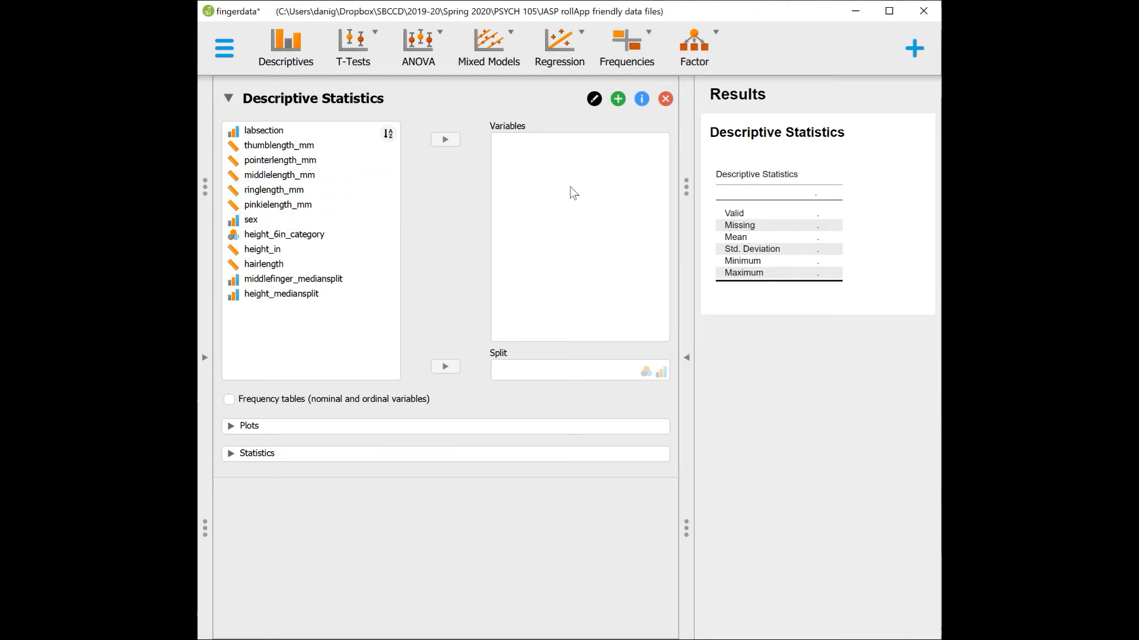
click(300, 147)
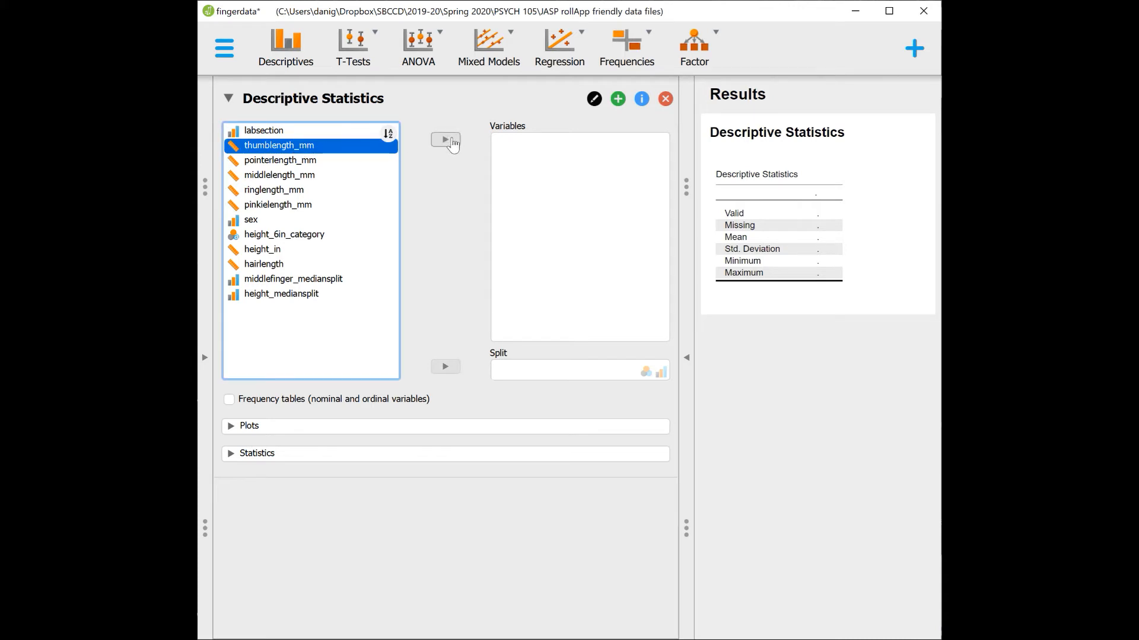
click(452, 144)
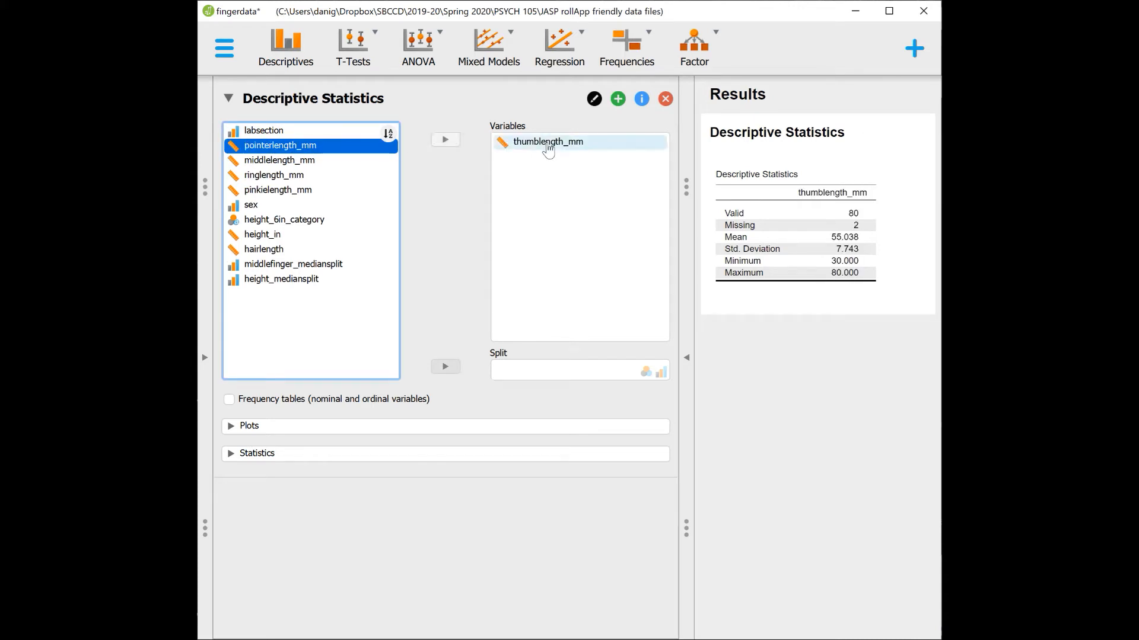
Remove thumblength_mm from the analysis variables and add it back
drag(549, 152, 565, 186)
click(248, 151)
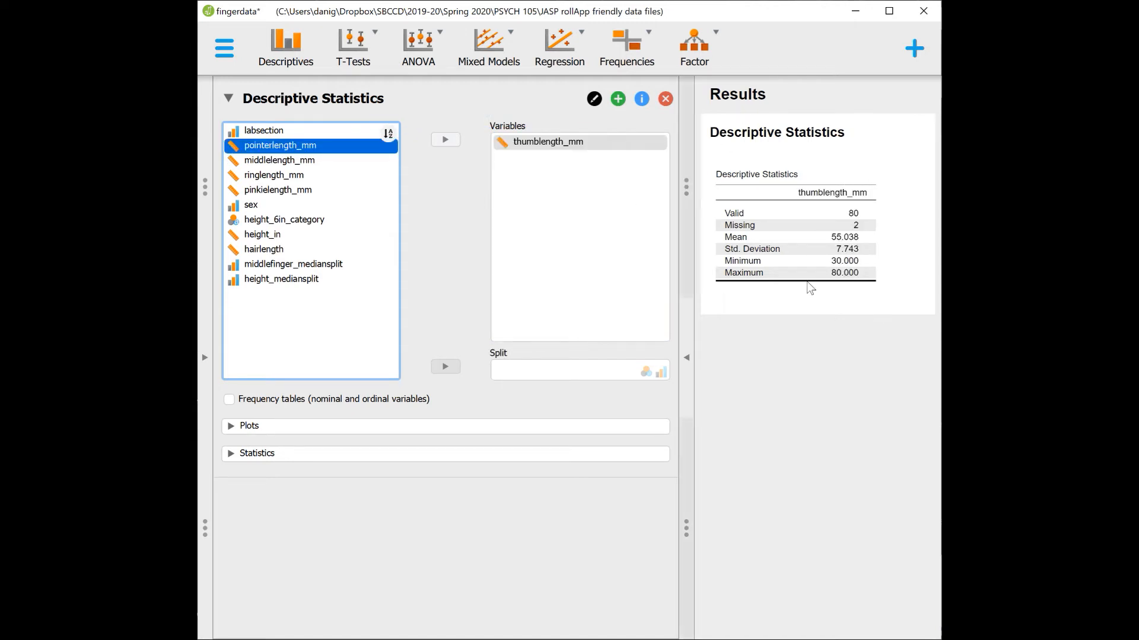
click(526, 147)
drag(346, 149, 255, 155)
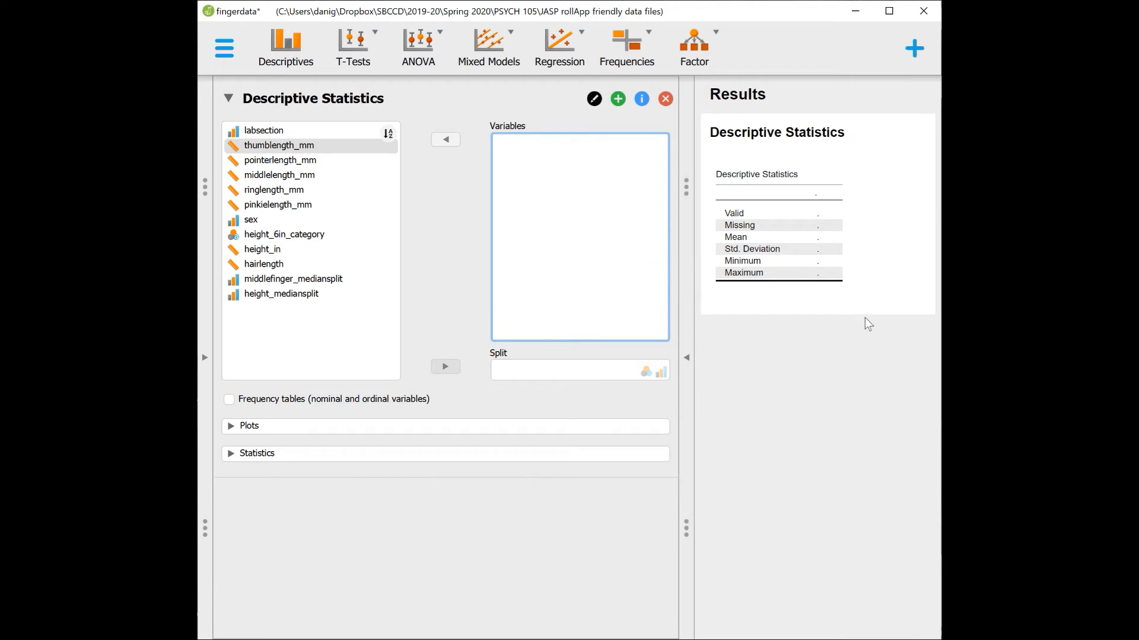
drag(304, 145, 587, 163)
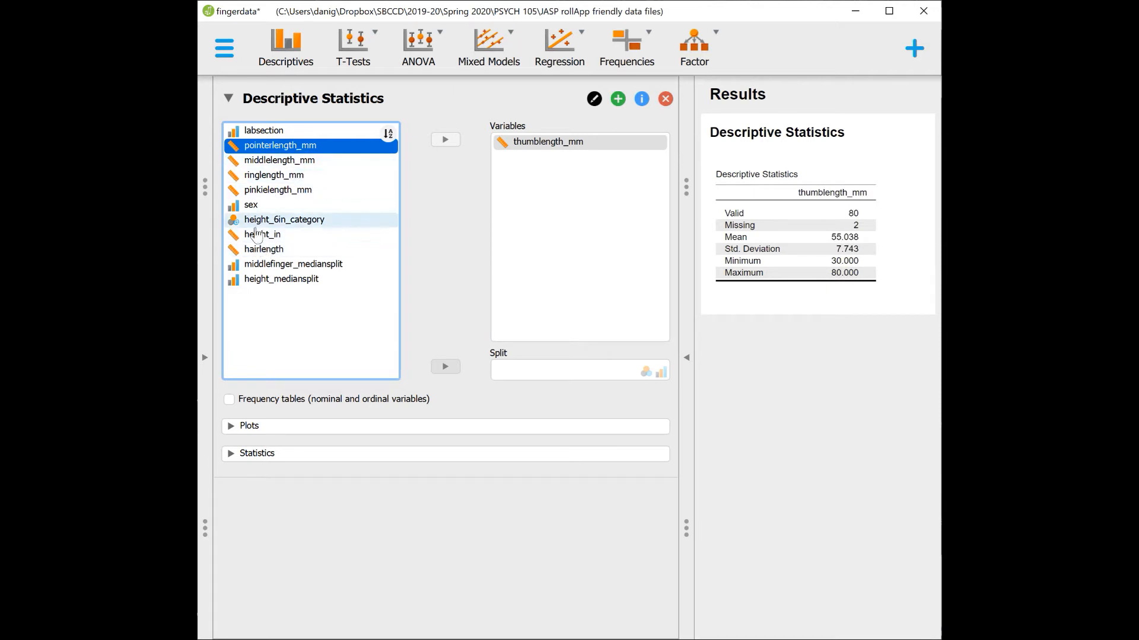
Add height_in as a second analysis variable and remove it again
drag(261, 237, 574, 188)
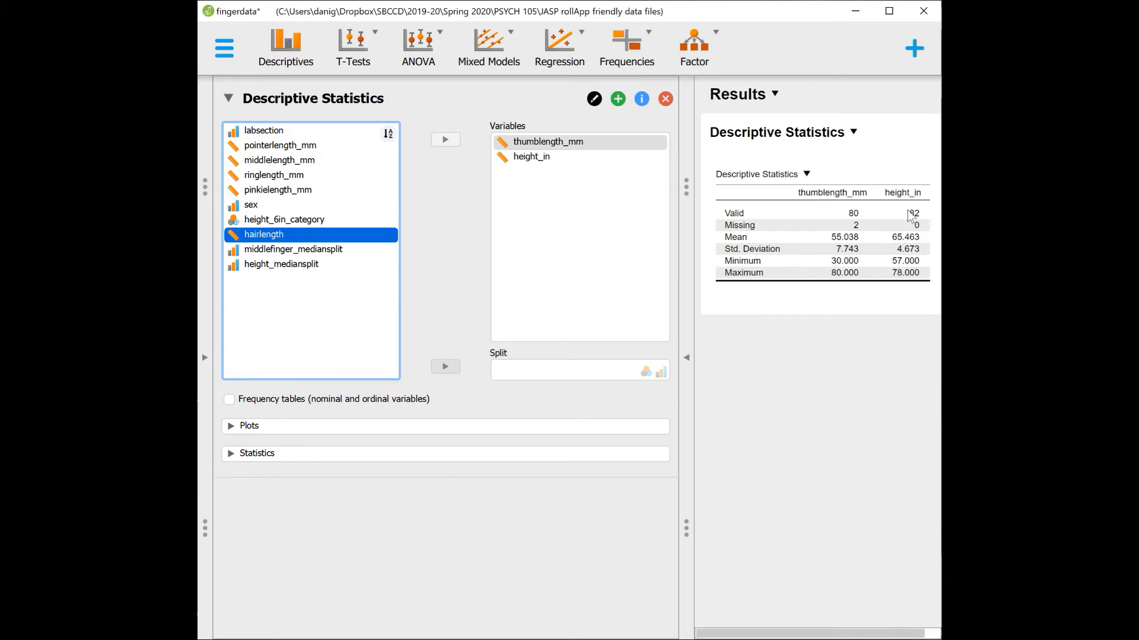
scroll(908, 209, right, 1)
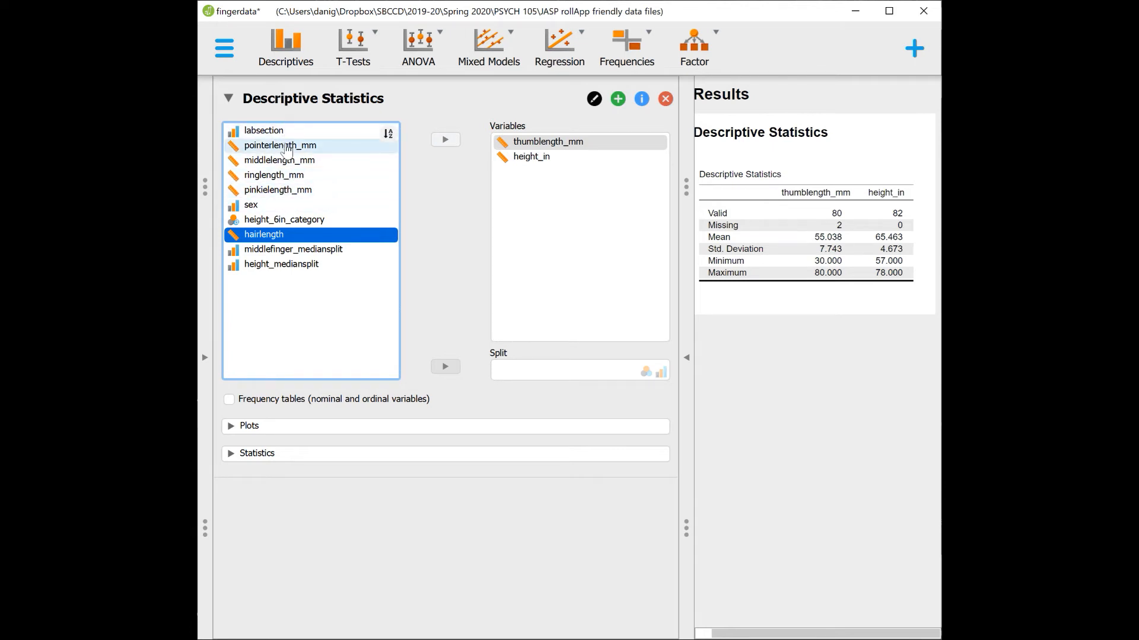
click(517, 156)
click(445, 140)
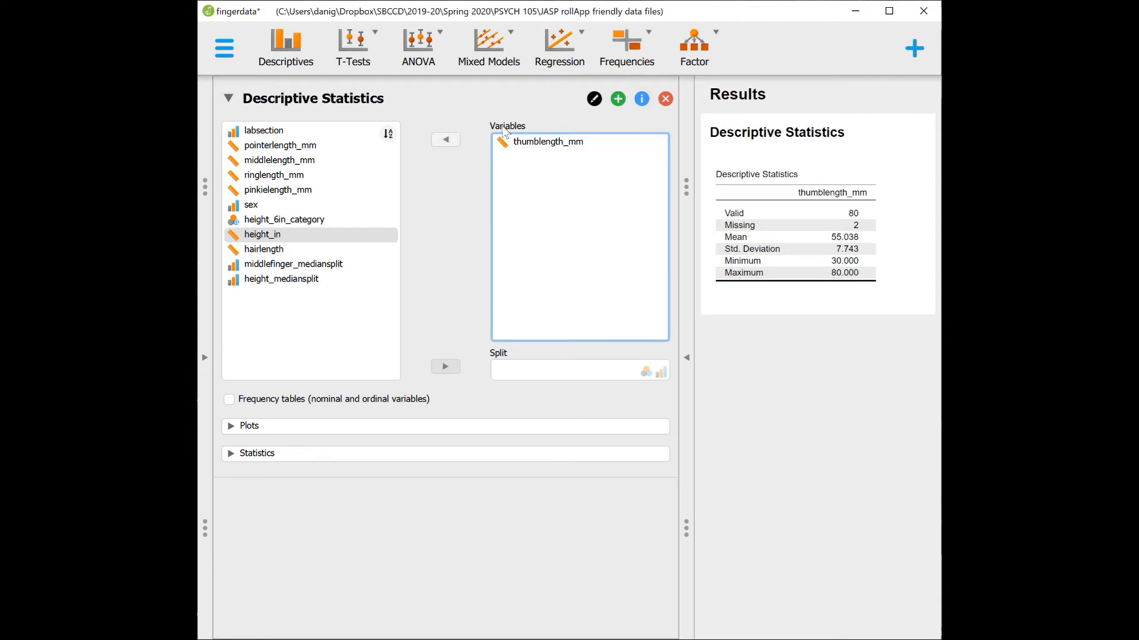
Split the thumblength_mm descriptives by height_mediansplit
click(564, 151)
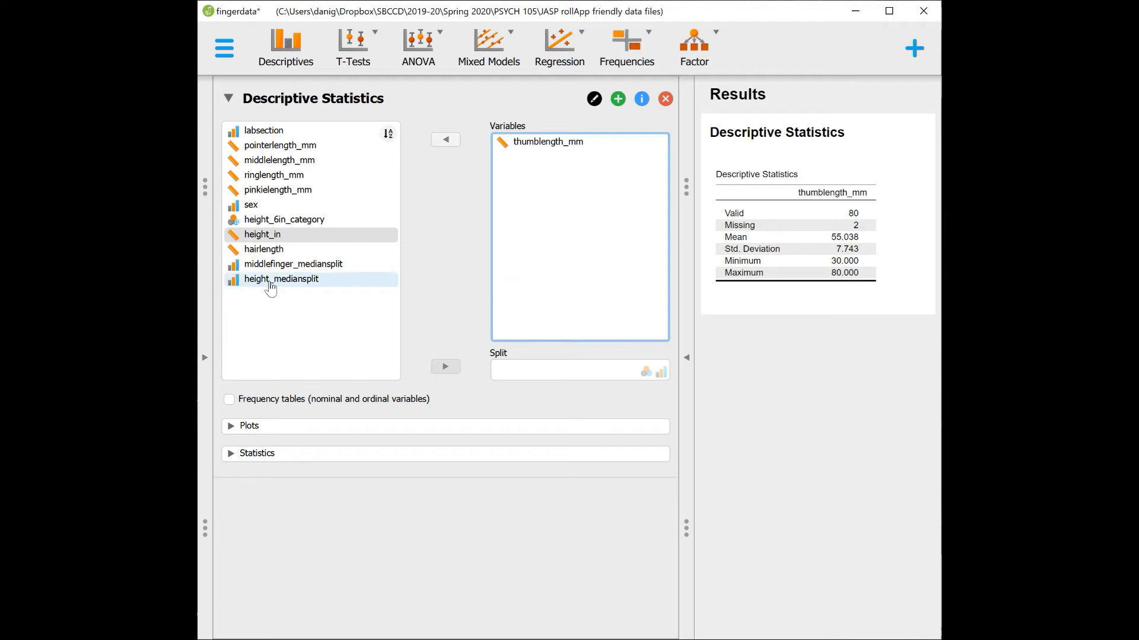
click(270, 287)
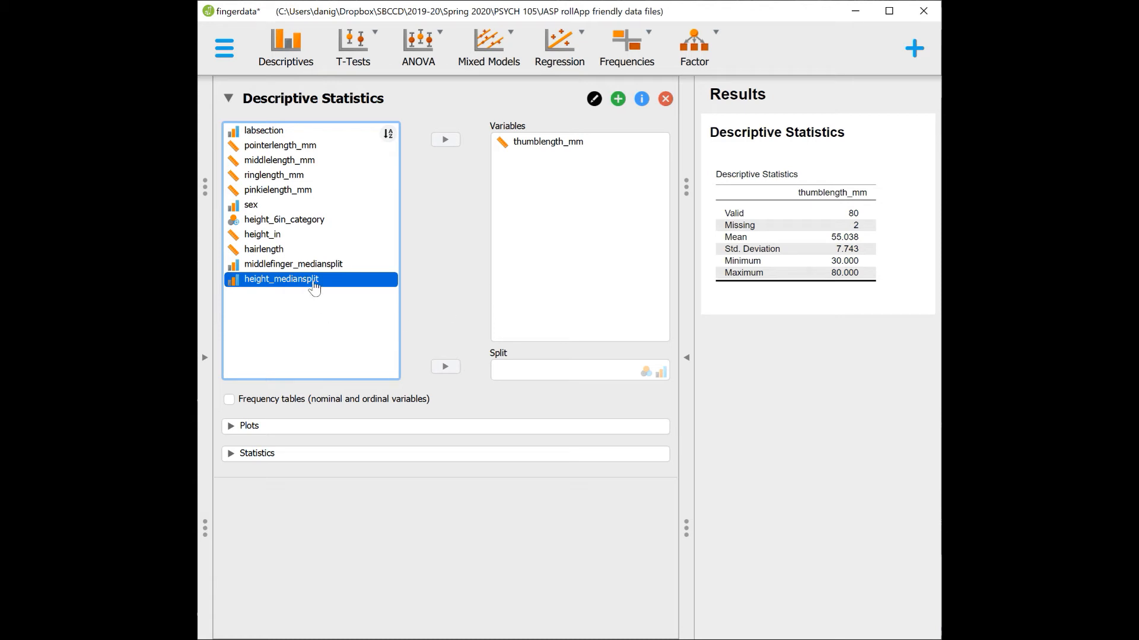
drag(314, 288, 577, 378)
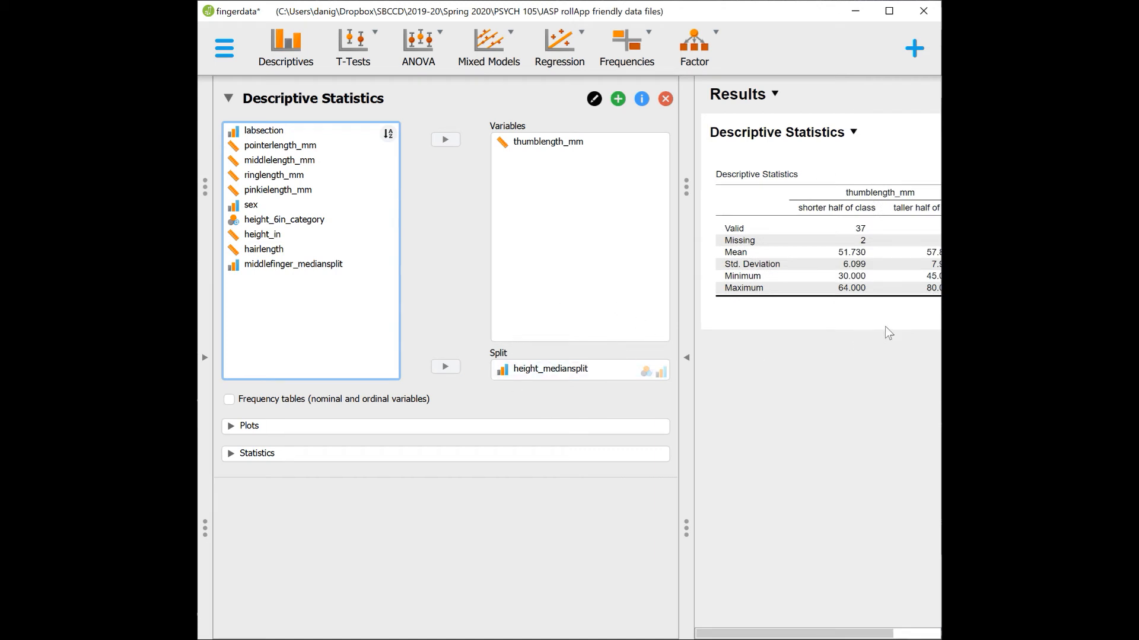
Examine the split thumblength_mm results table in full, comparing the shorter and taller halves of the class, and return to the analysis options
scroll(874, 358, right, 3)
scroll(875, 366, left, 3)
scroll(874, 366, right, 3)
scroll(874, 366, left, 3)
scroll(874, 366, right, 3)
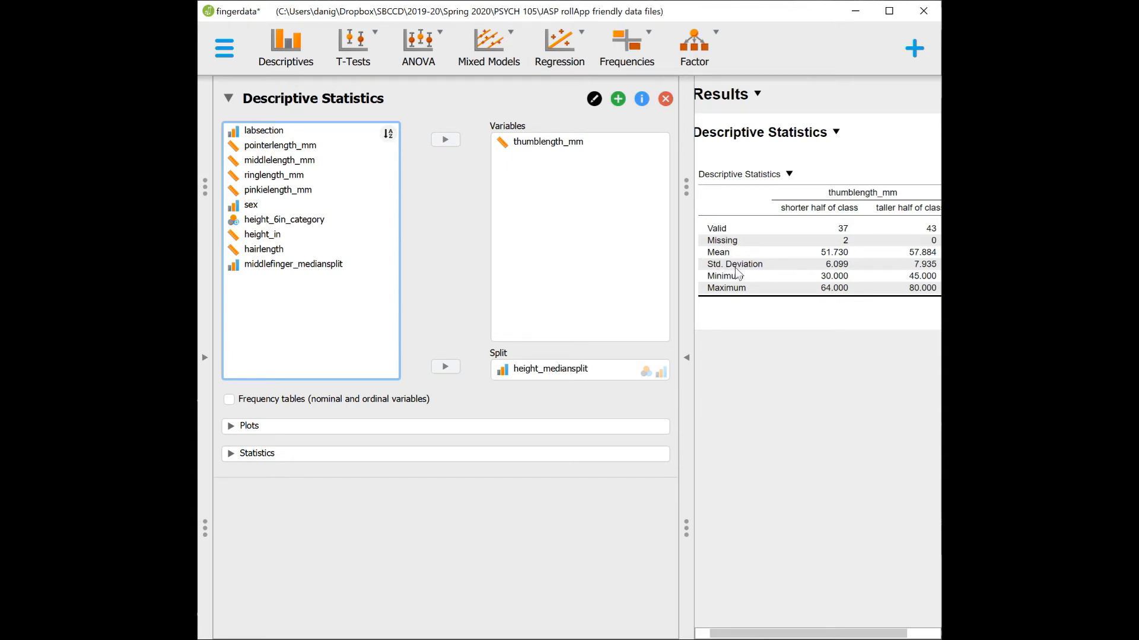
scroll(845, 244, right, 2)
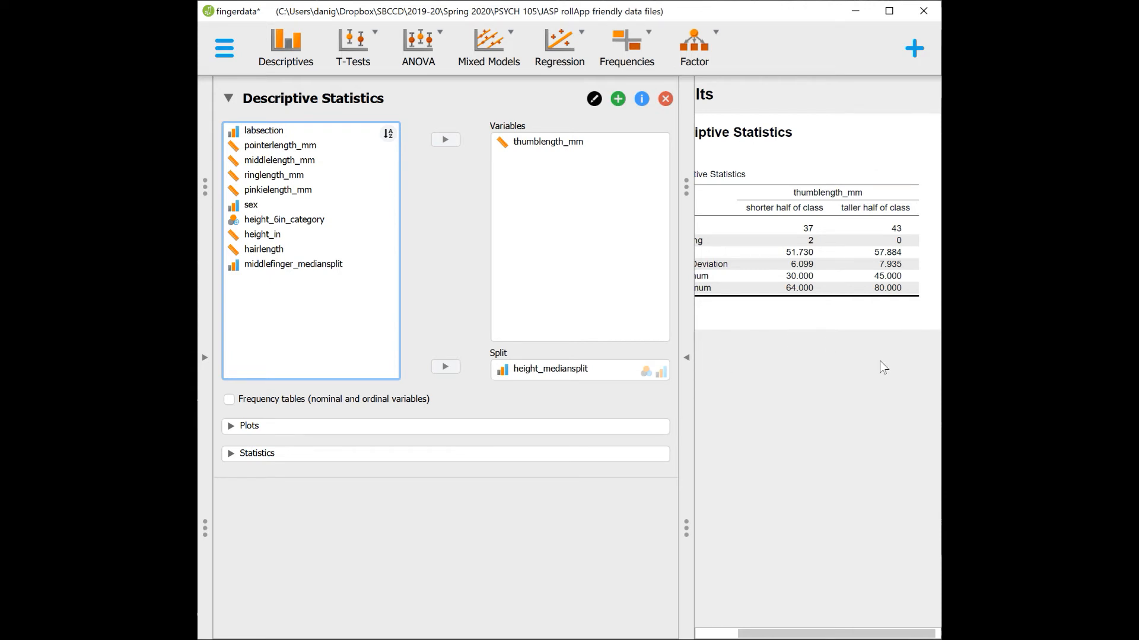
click(686, 363)
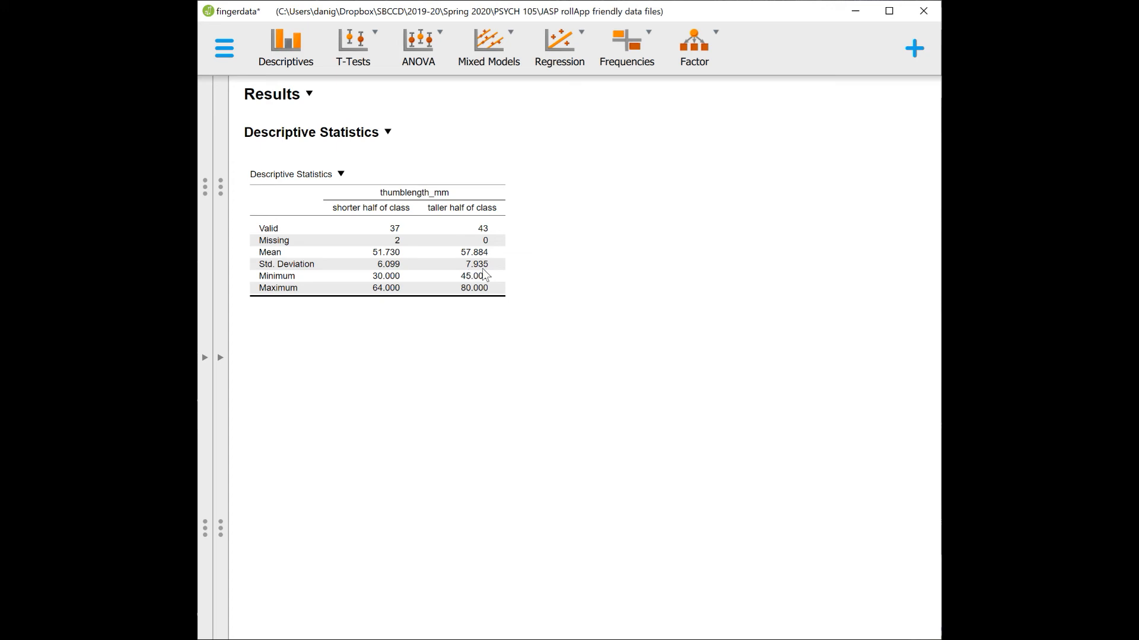
click(220, 357)
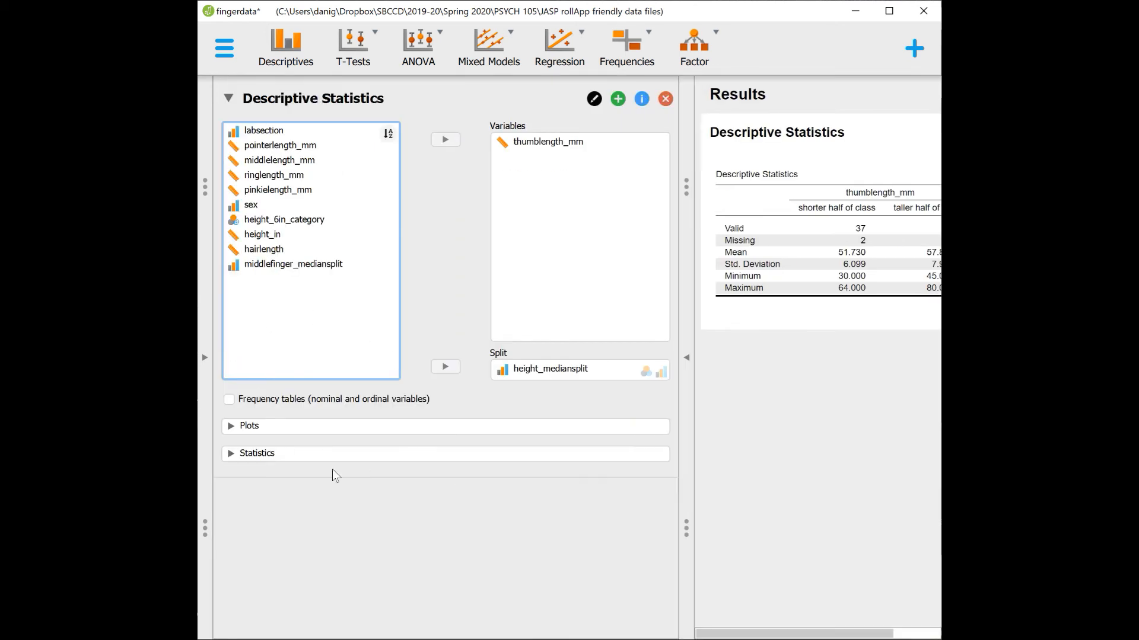
Add the median and mode to the descriptive statistics table
click(234, 456)
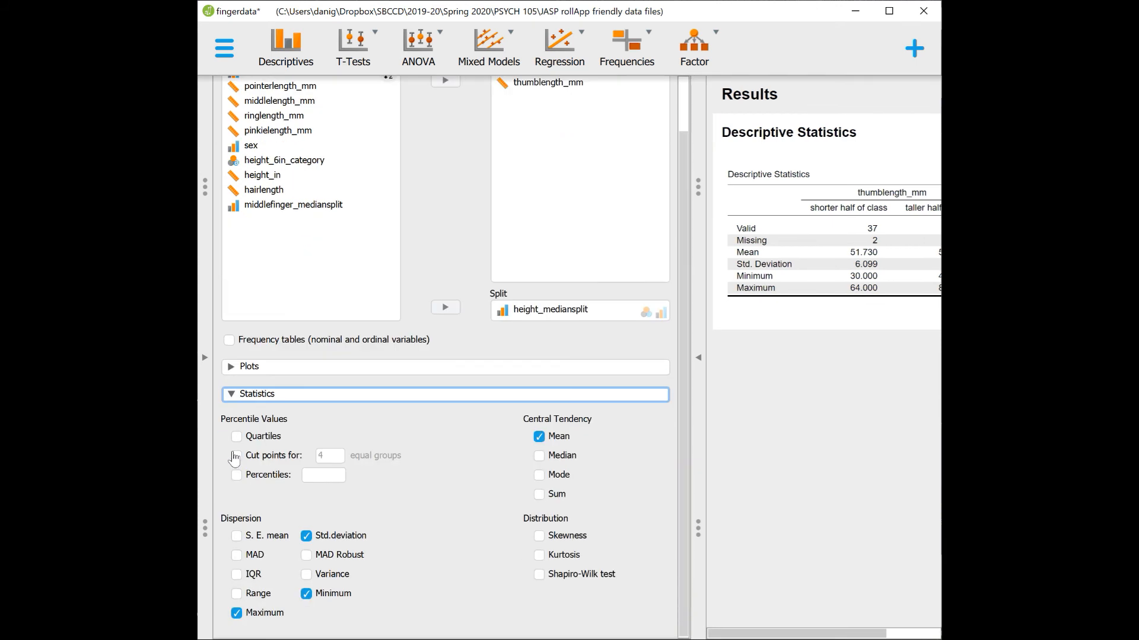
click(539, 456)
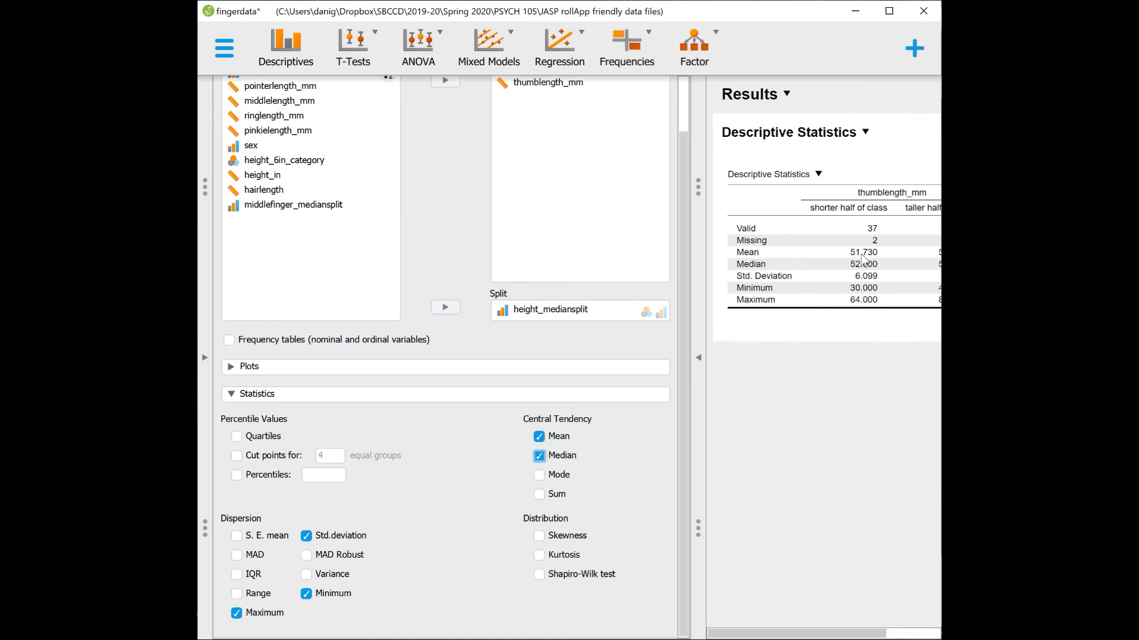
click(539, 478)
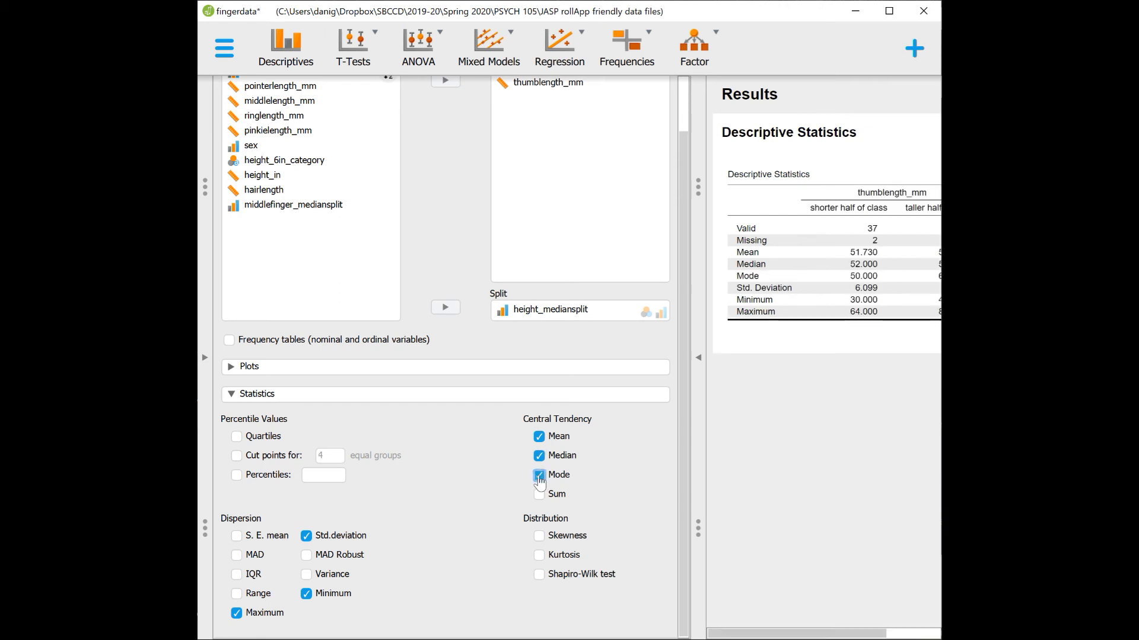
Try out the sum, IQR, range and variance statistics in the table and remove all four again
click(540, 495)
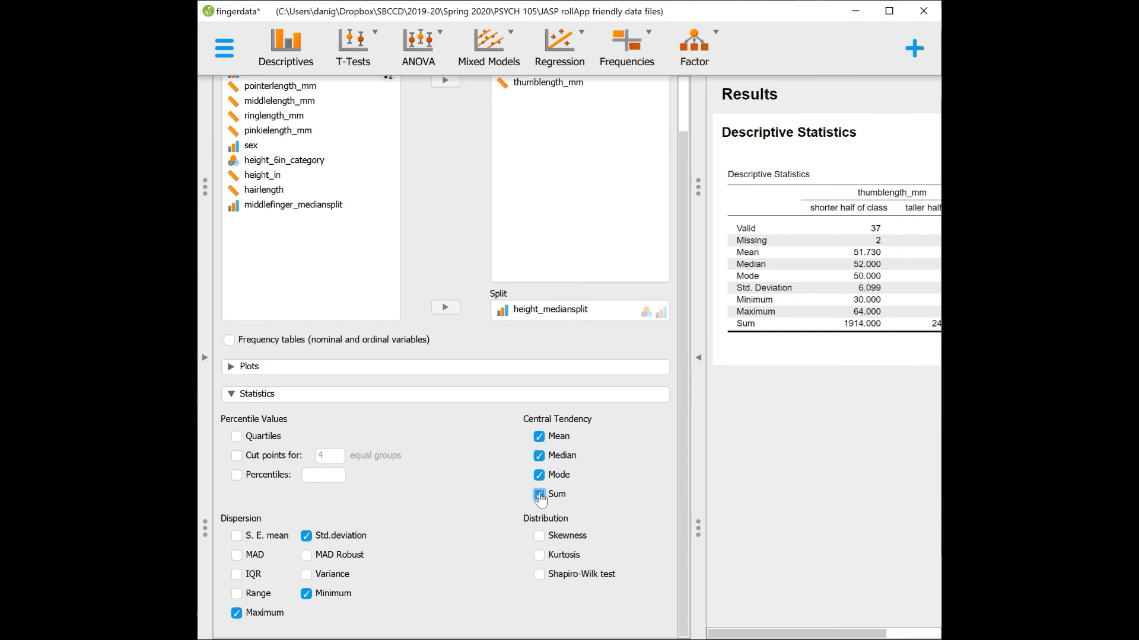
click(540, 496)
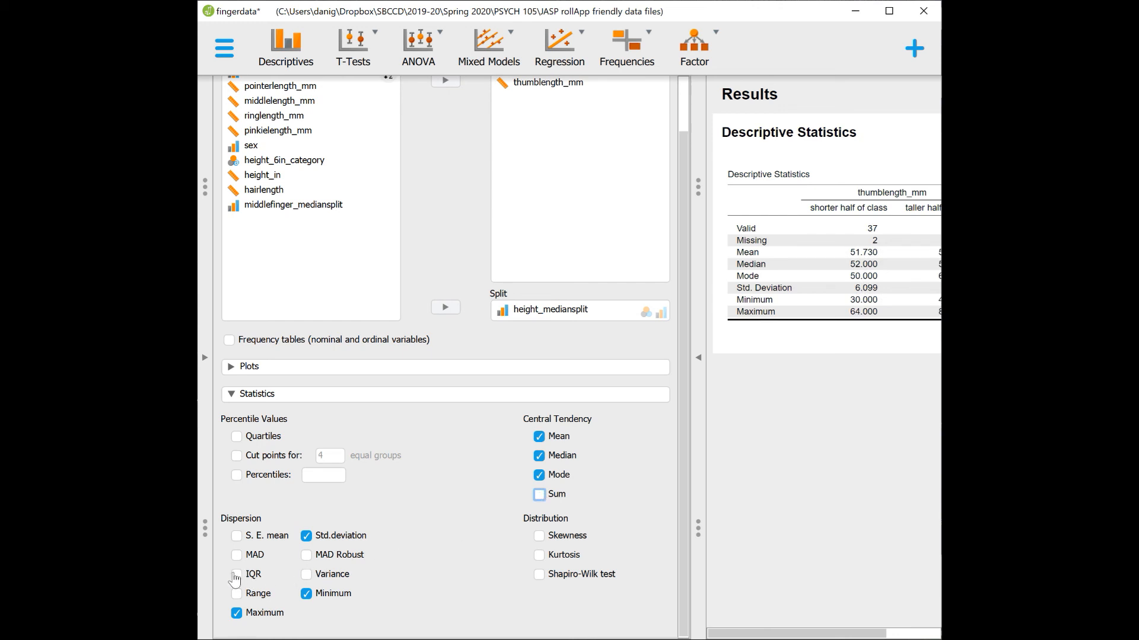
click(236, 576)
click(238, 594)
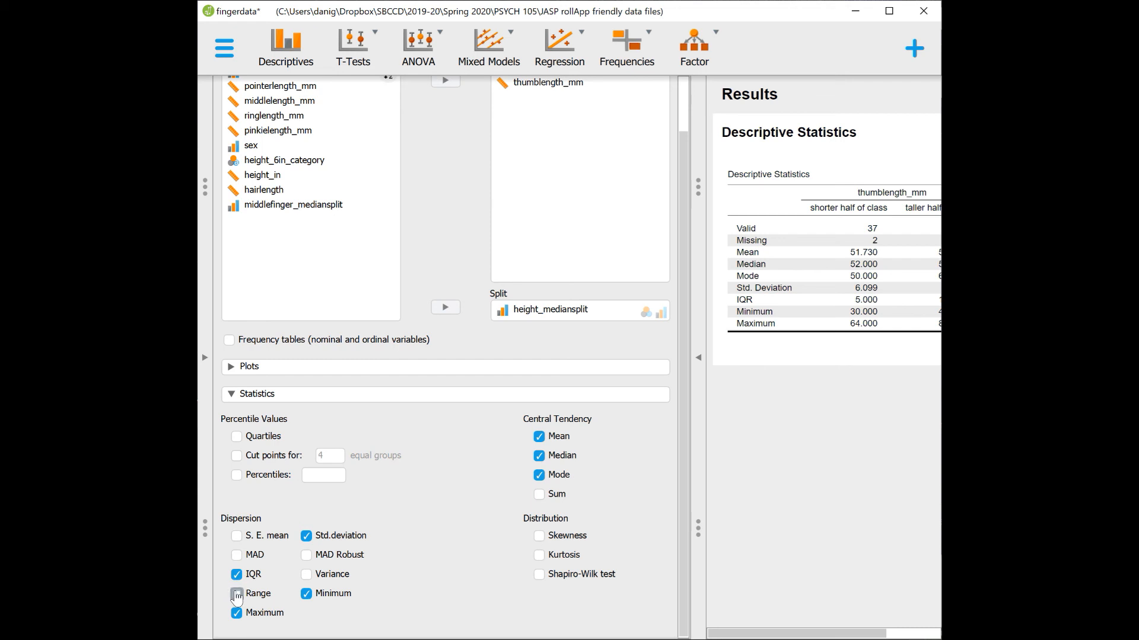
click(307, 576)
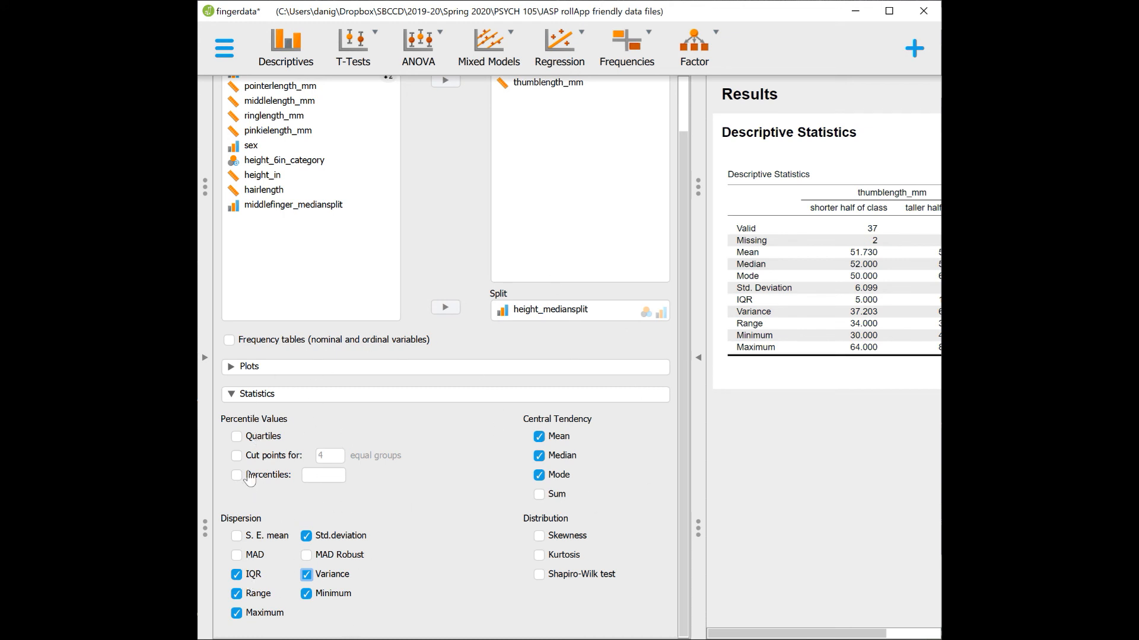
click(239, 578)
click(306, 577)
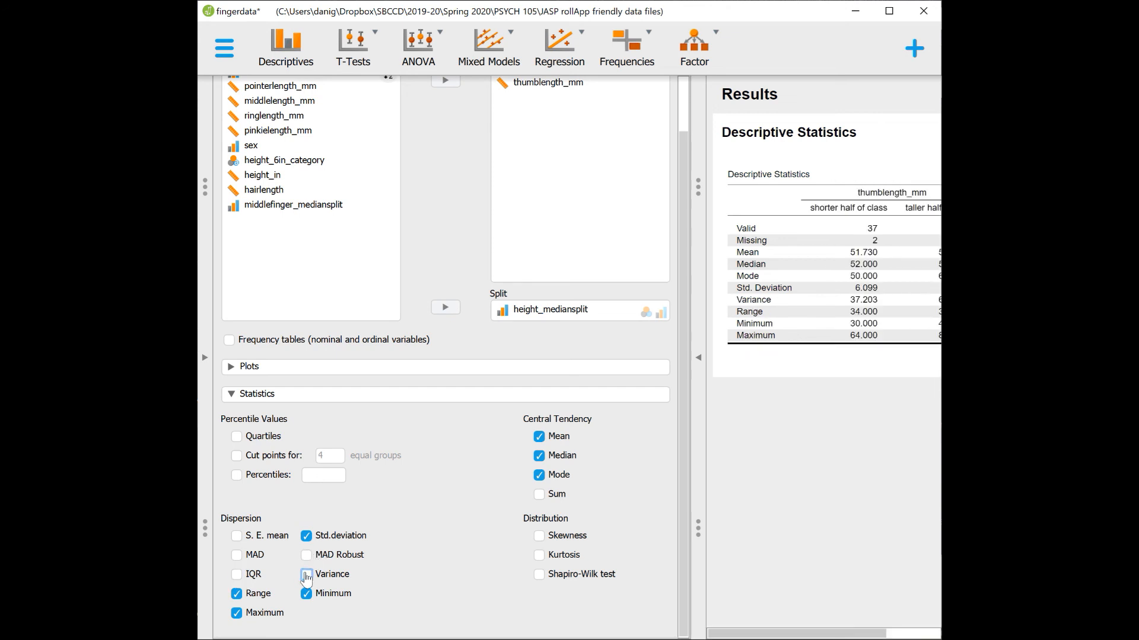
click(238, 594)
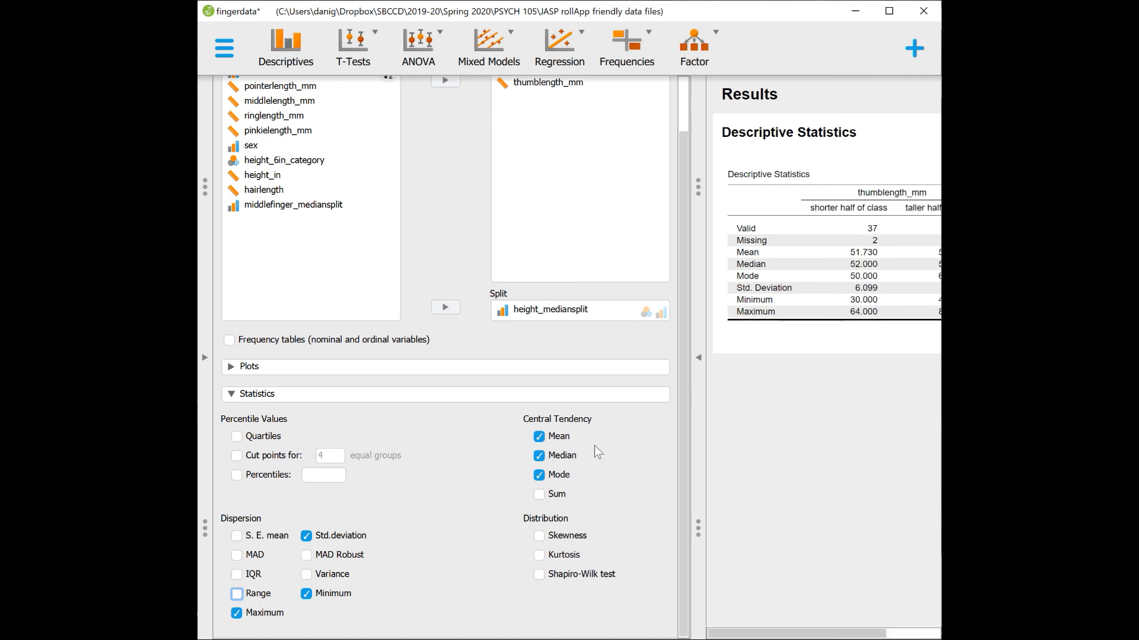
Close the statistics options and turn on distribution plots for the split thumblength_mm analysis
click(233, 396)
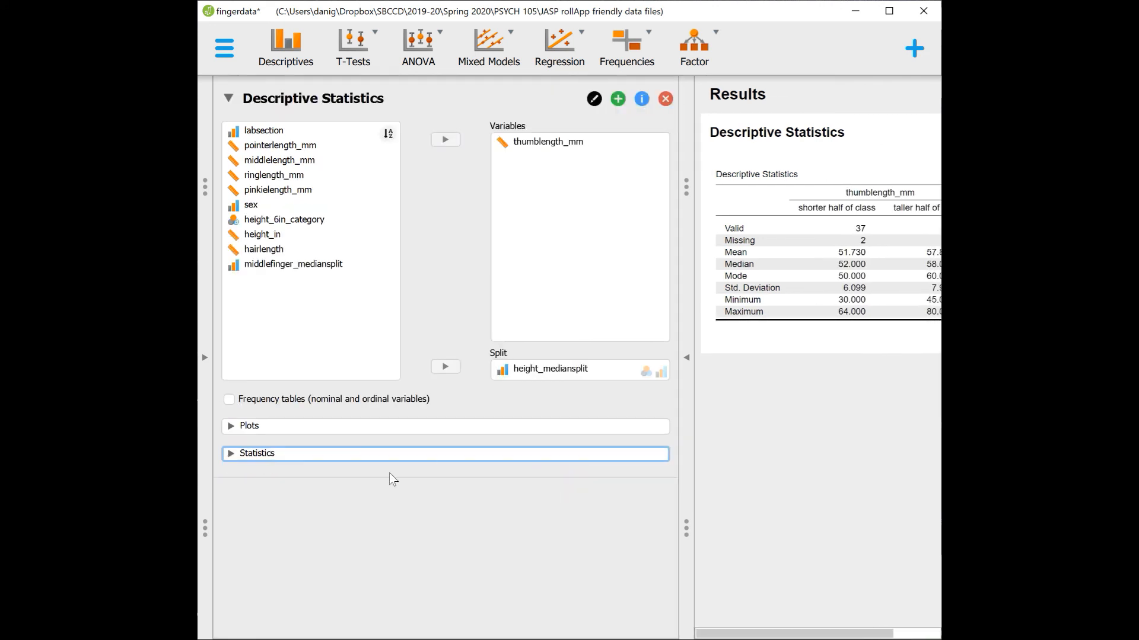
click(240, 428)
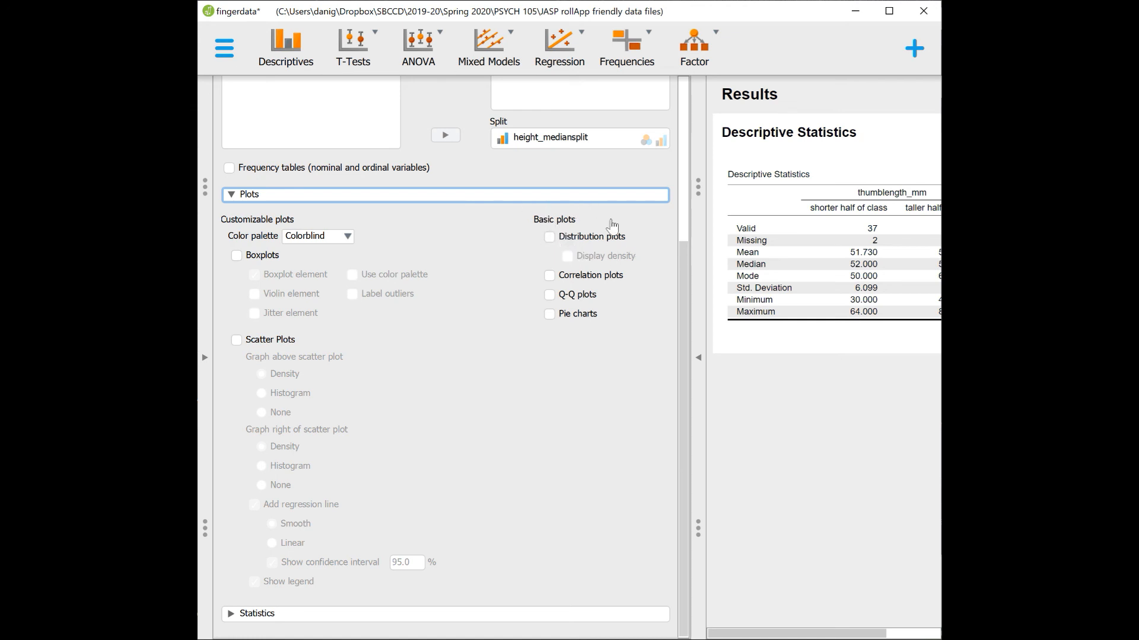
click(549, 238)
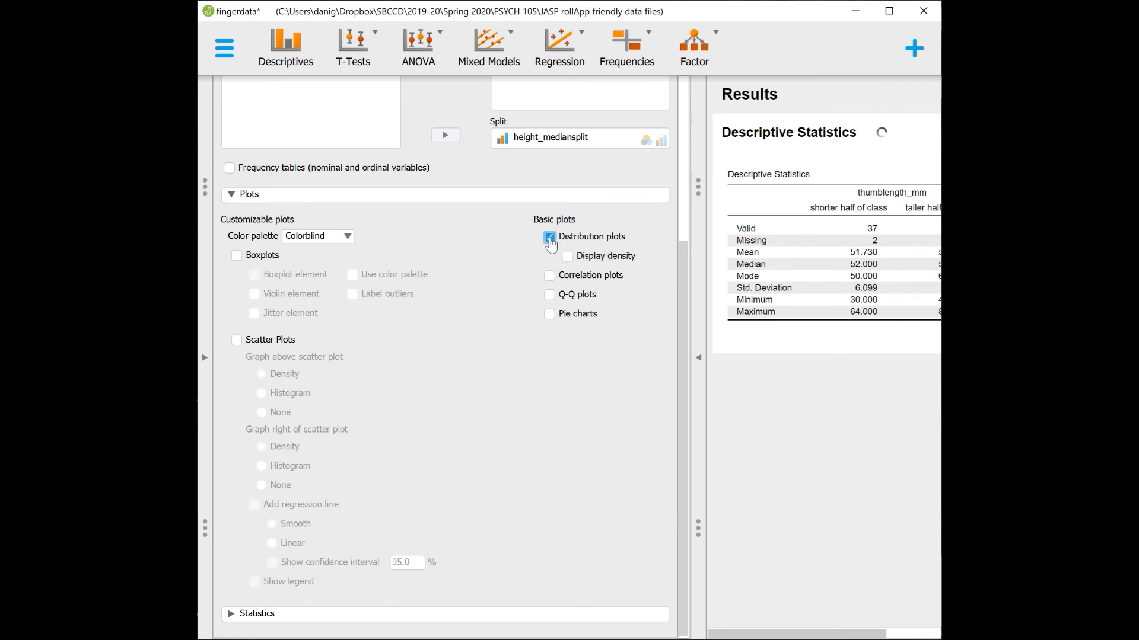